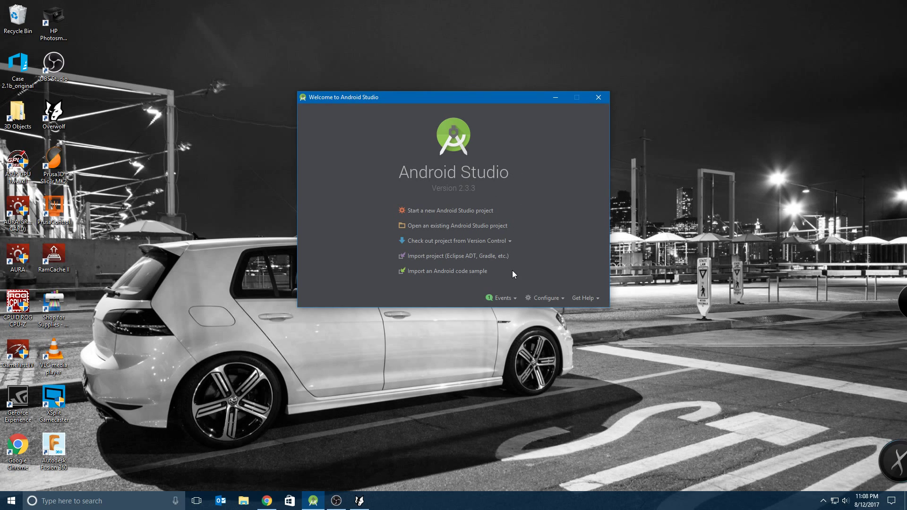
Open the pending platform and plugin updates and start updating Android Emulator 26.1.3 and the Intel HAXM installer 6.2.0.
click(504, 298)
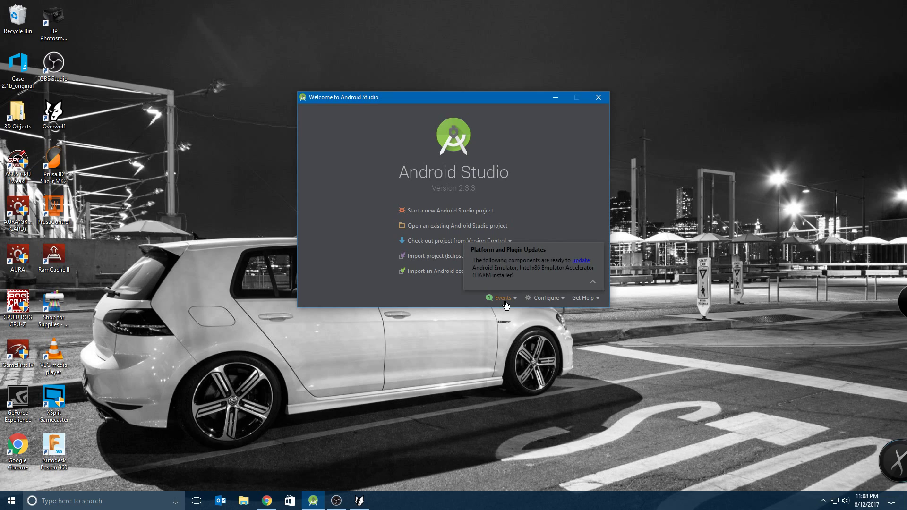
click(581, 261)
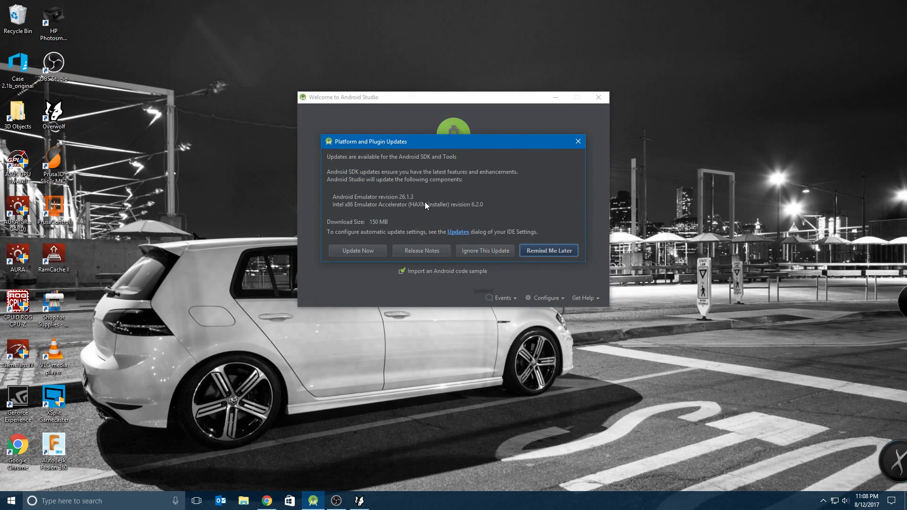
click(369, 251)
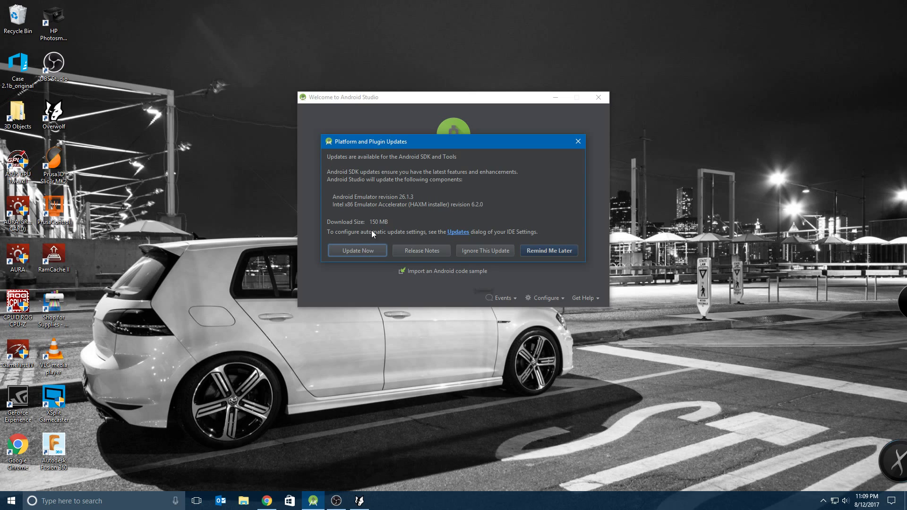
click(381, 249)
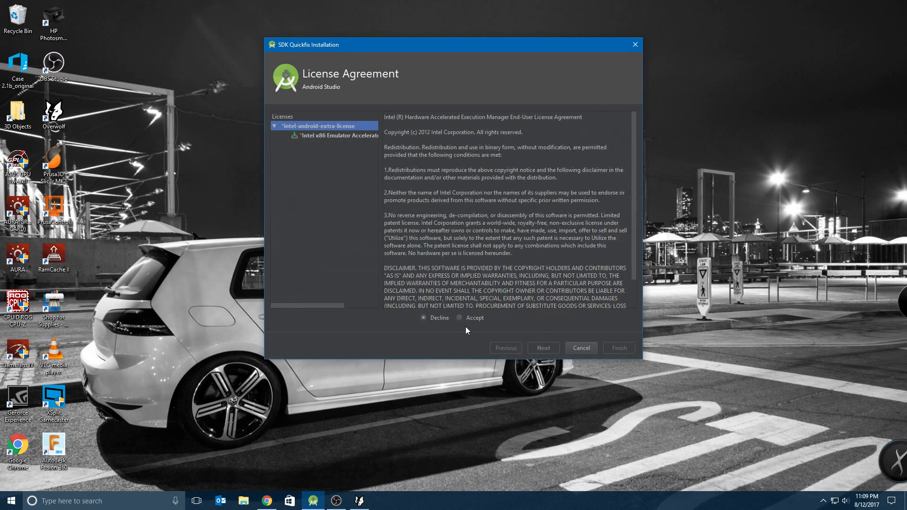
Accept the intel-android-extra-license for the Intel x86 Emulator Accelerator and proceed with the installation.
click(327, 136)
click(477, 319)
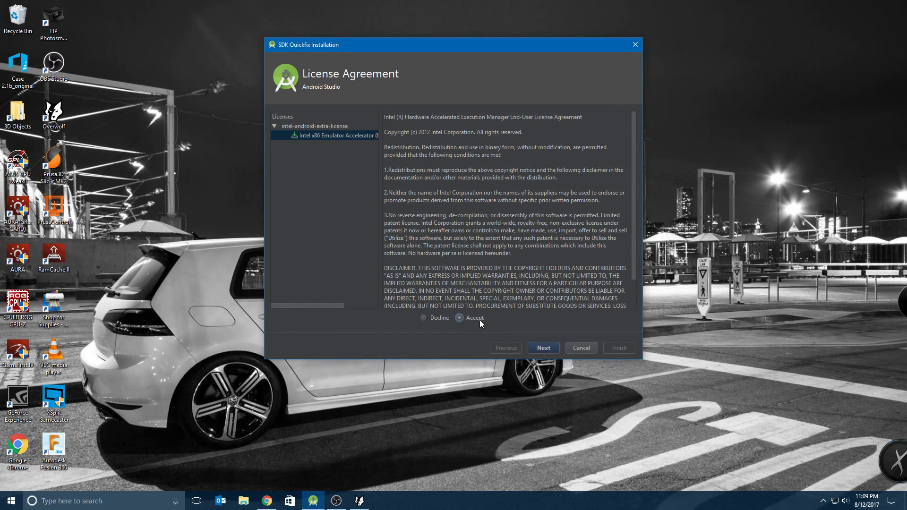
click(543, 348)
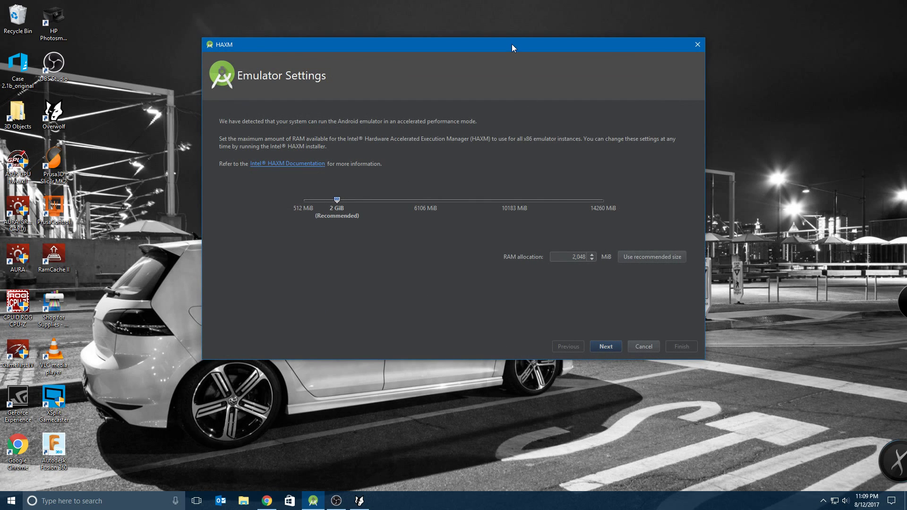
Install HAXM with the recommended 2 GiB RAM allocation and finish both the HAXM and SDK component installers.
drag(512, 44, 505, 78)
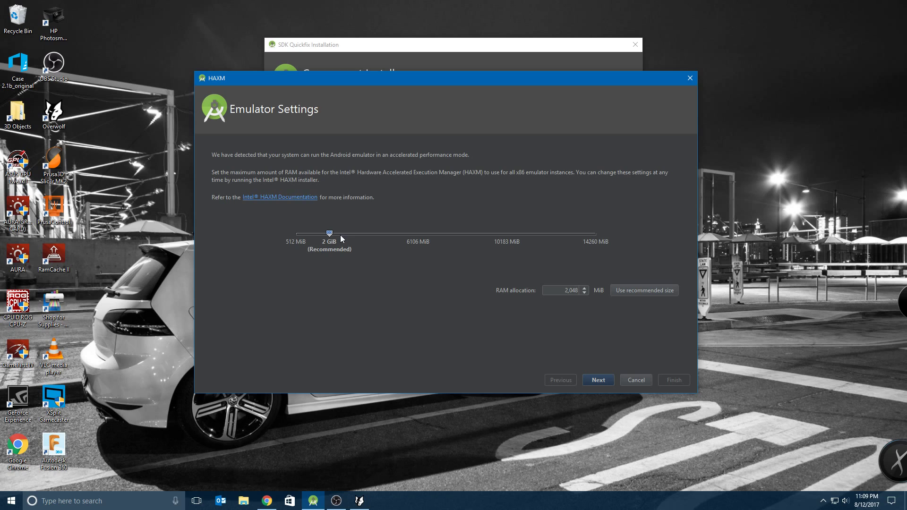
click(602, 379)
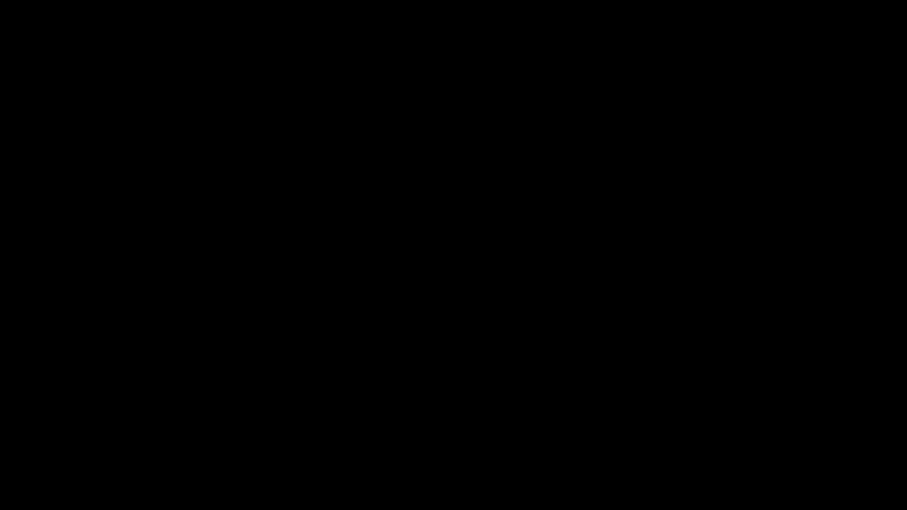
click(414, 306)
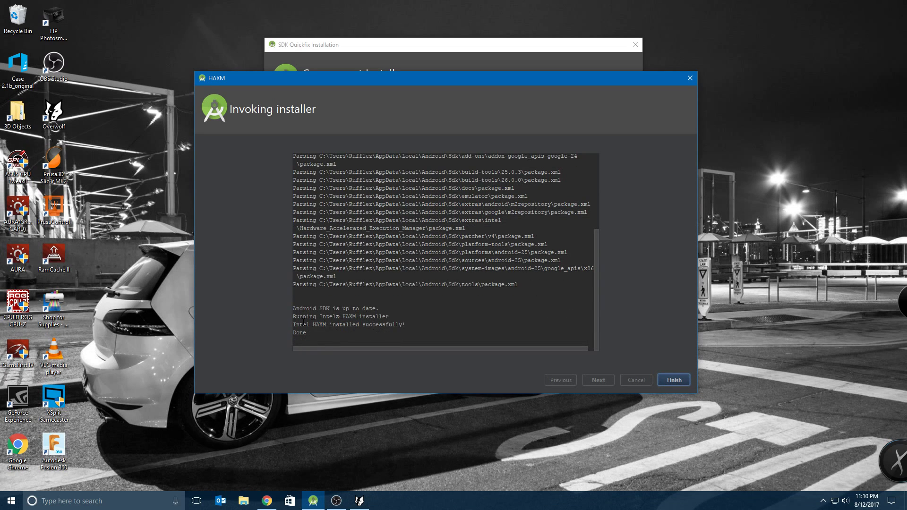
click(667, 379)
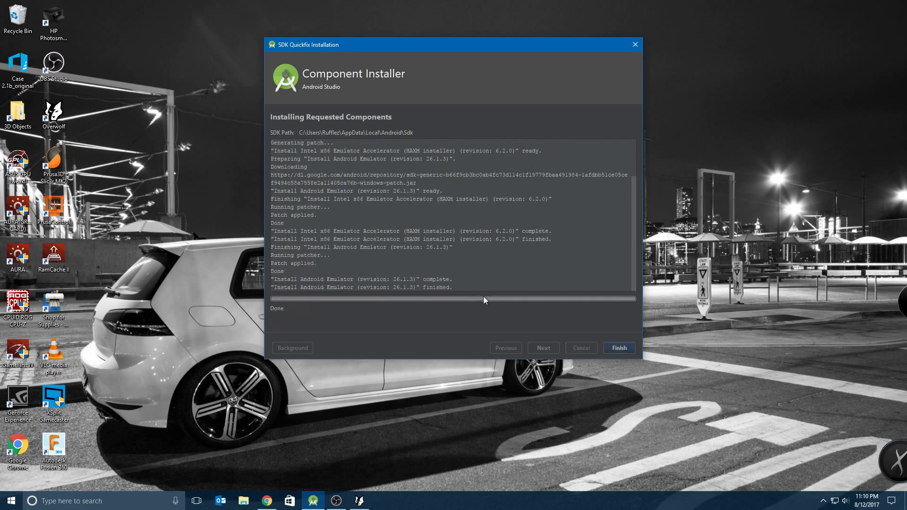
click(617, 346)
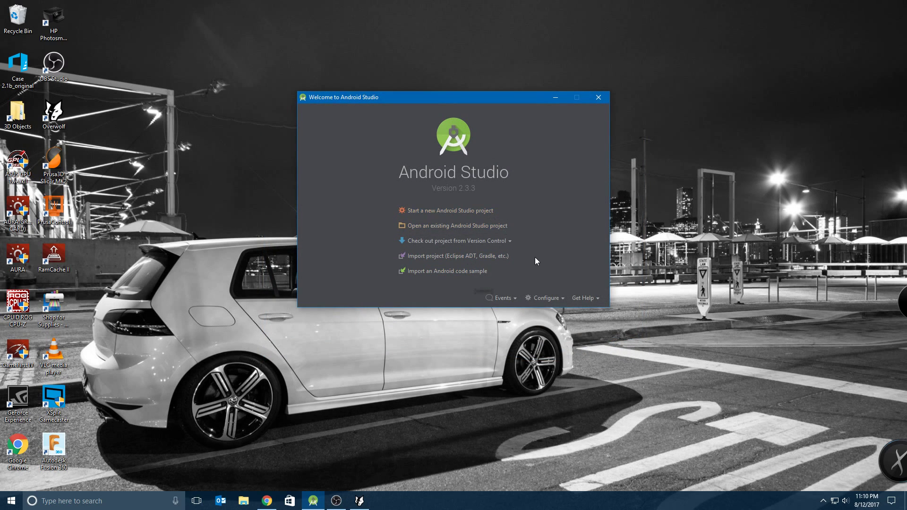
Open the Android Virtual Device Manager and launch the Pixel API 25 virtual device.
click(547, 299)
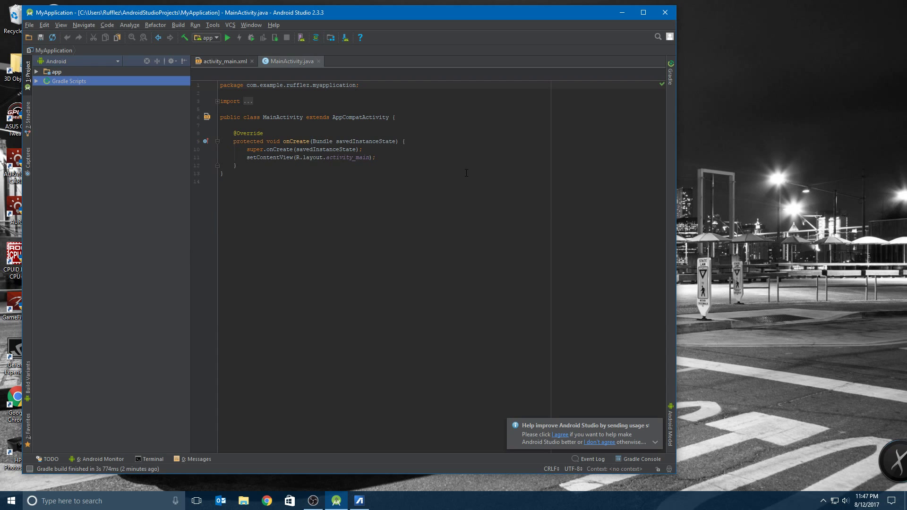
click(301, 38)
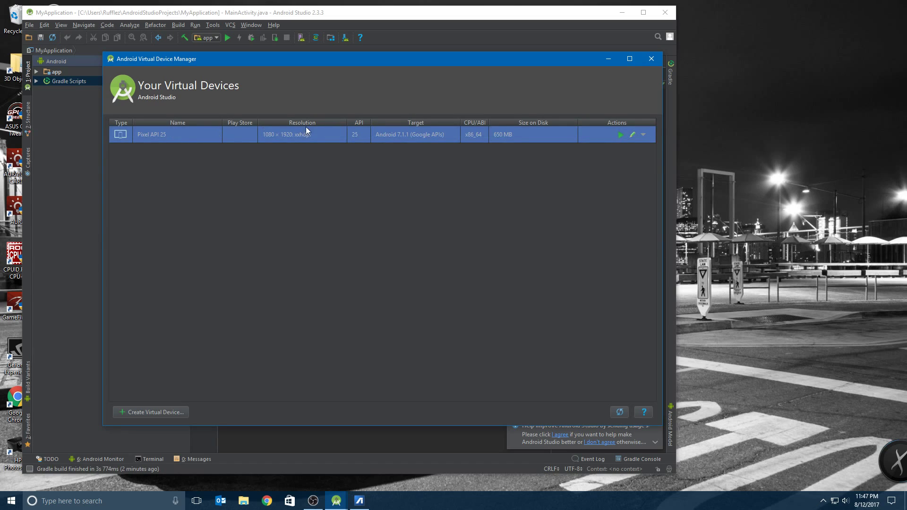
click(620, 136)
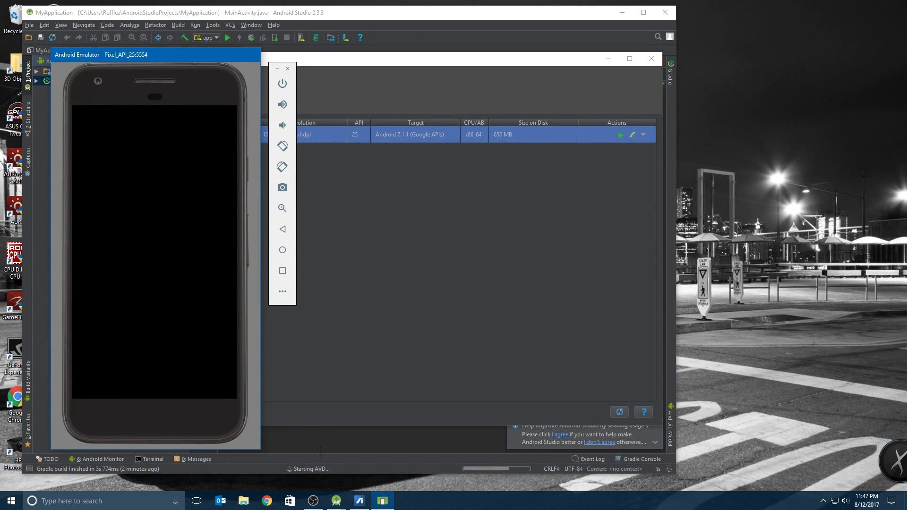
Bring the emulator window back to the front and move it aside so the MainActivity.java code is uncovered.
click(319, 449)
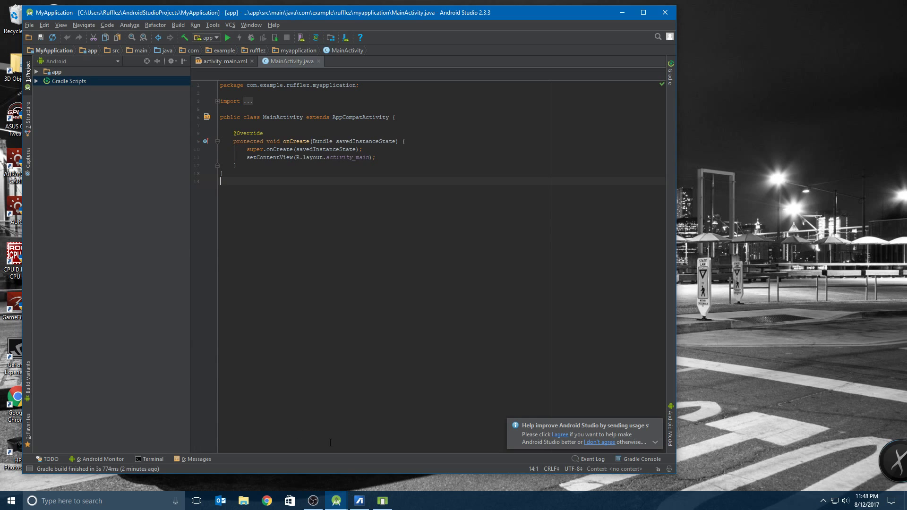
mouse_move(337, 501)
click(378, 451)
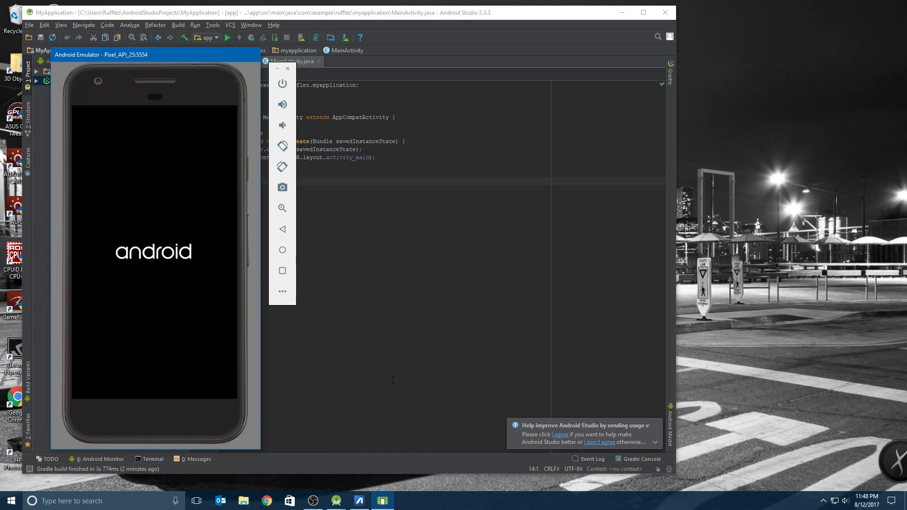
drag(238, 60, 790, 34)
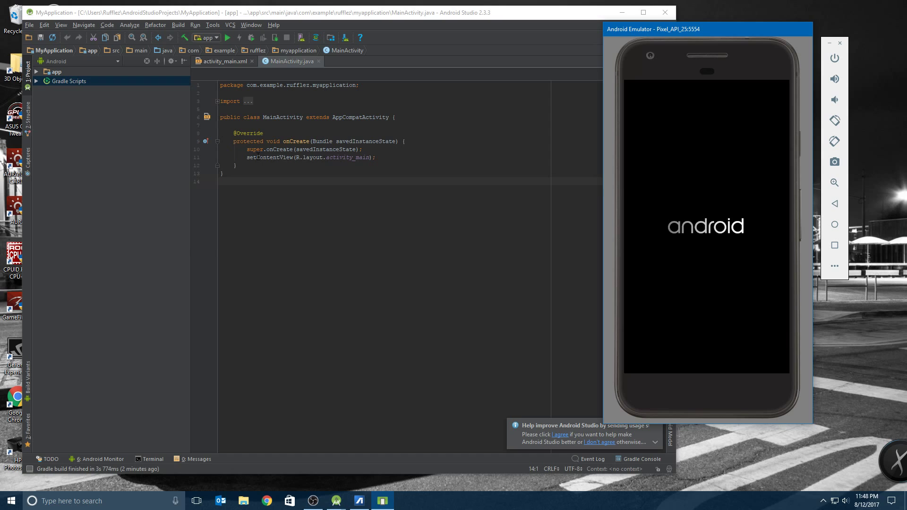
Open the Android SDK settings and examine the SDK tools list and the Android SDK location path.
click(345, 38)
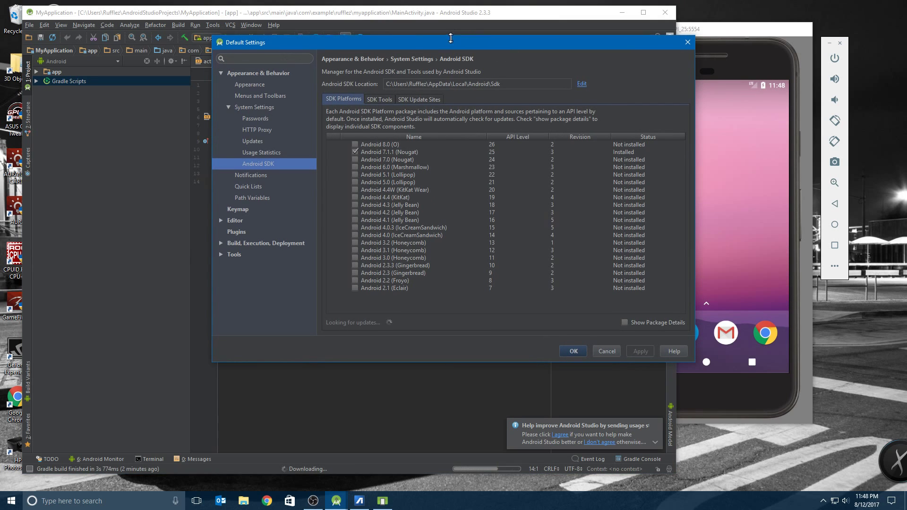
click(378, 93)
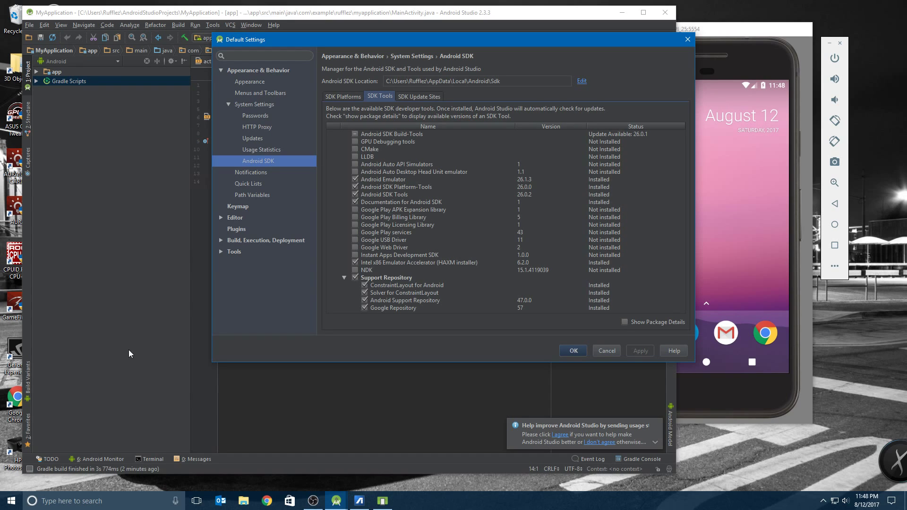
click(505, 81)
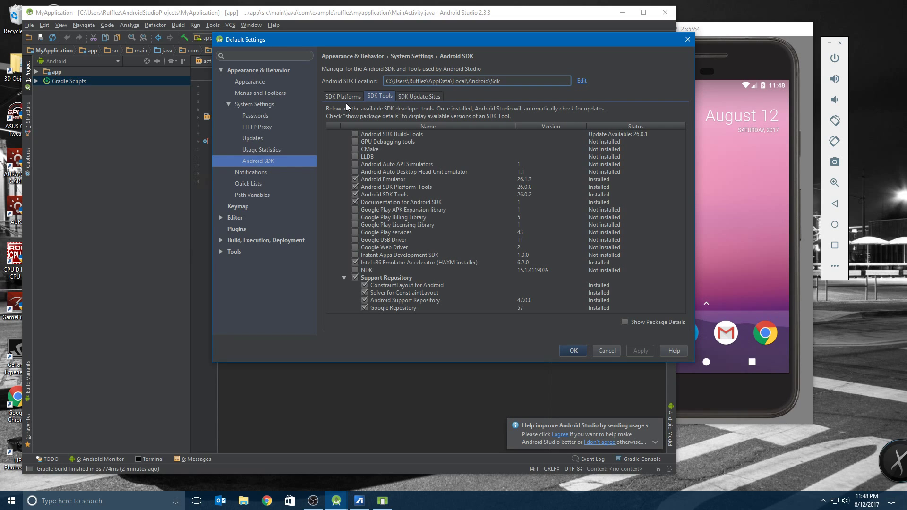
Search Windows for "enable hidden files", open the web results and close the browser.
click(94, 500)
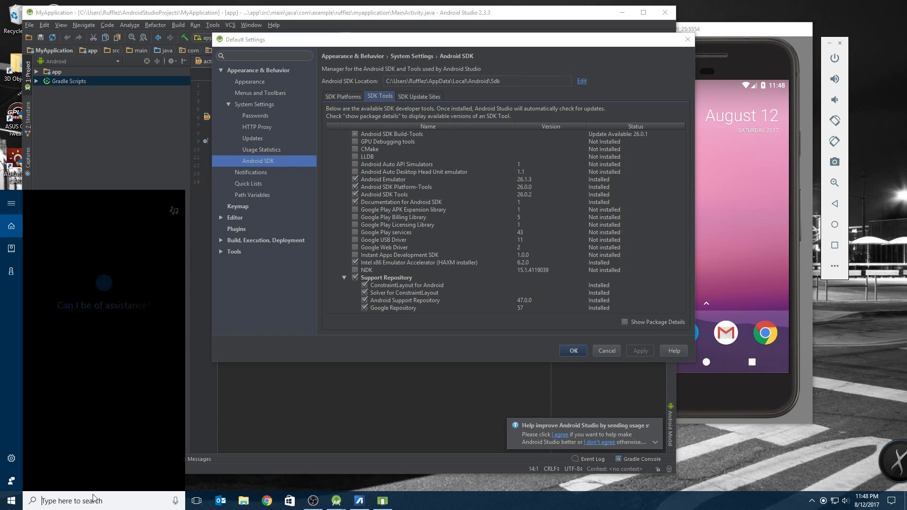
text(ena)
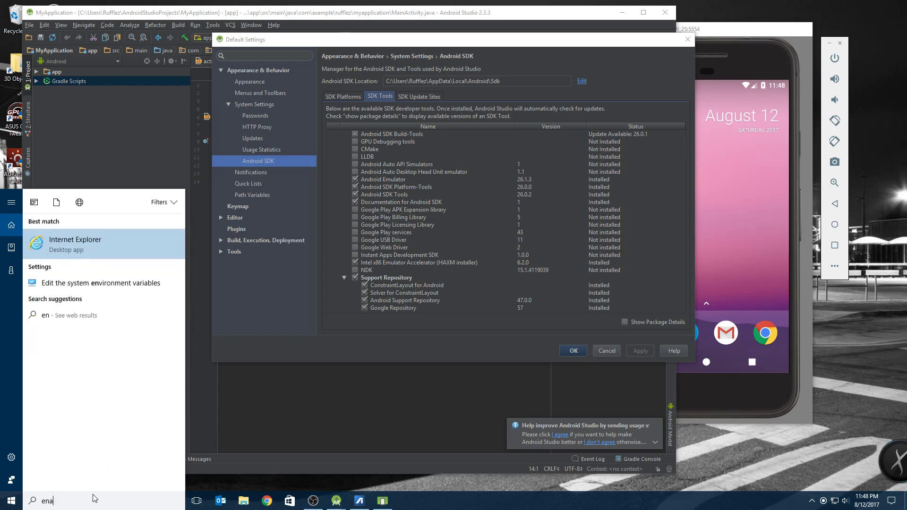
text(ble hidd)
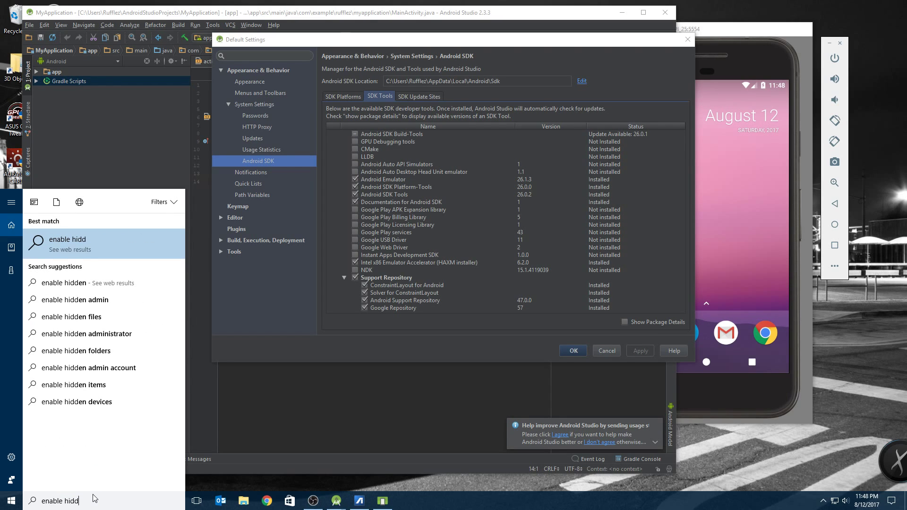
click(132, 314)
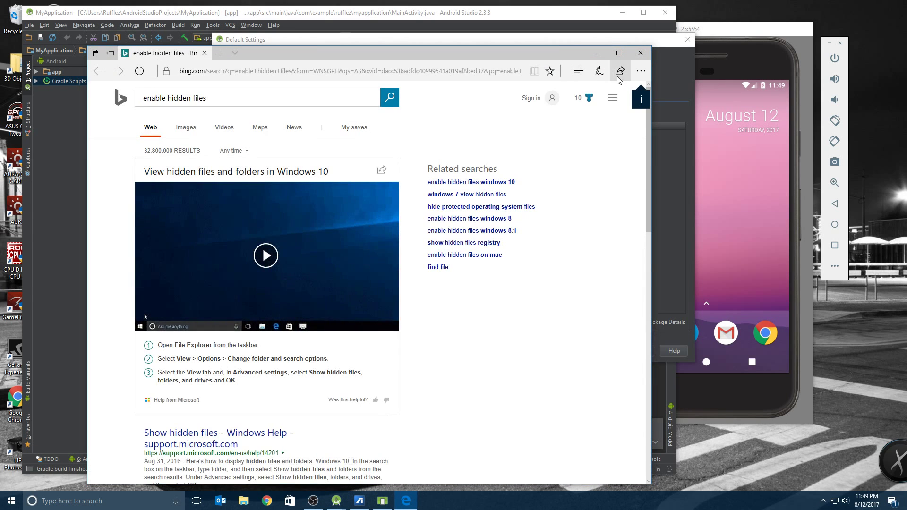
click(641, 53)
Search Windows for "enable hidden folder" and open the web results with instructions for viewing hidden files.
click(71, 501)
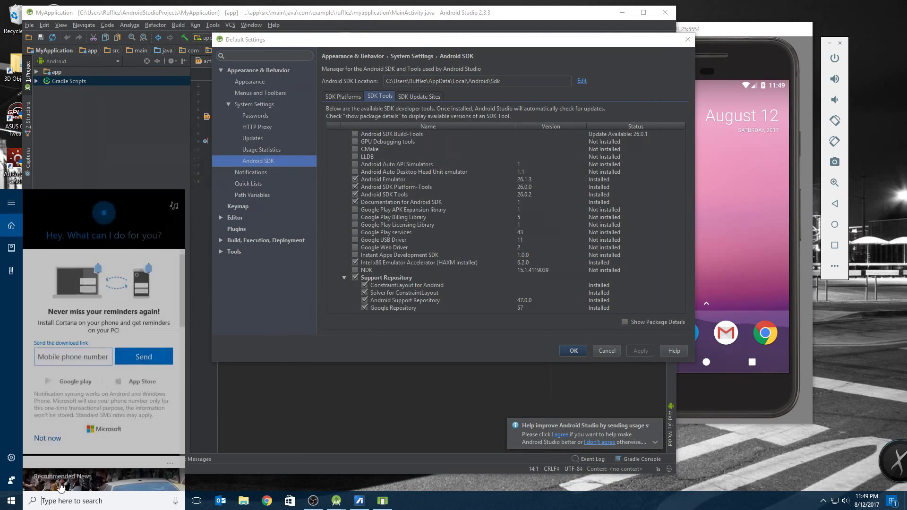
text(enabl)
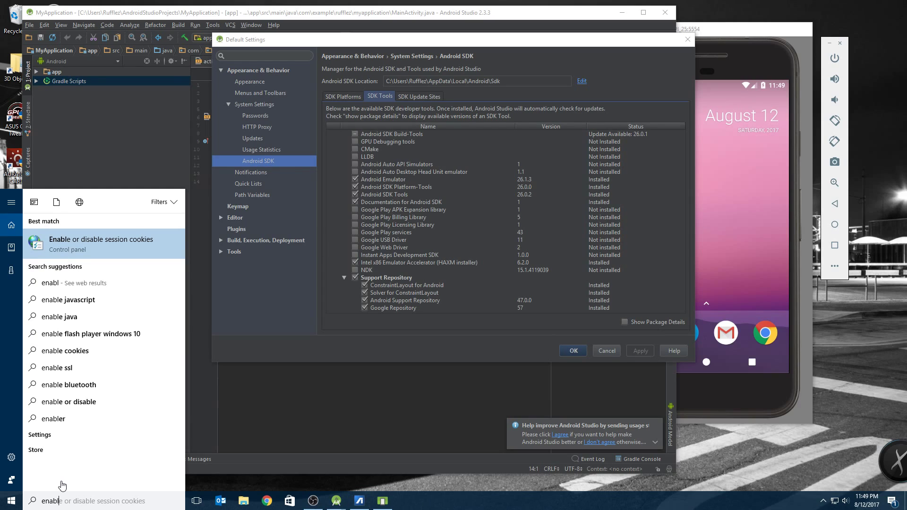
text(e)
text( hidde)
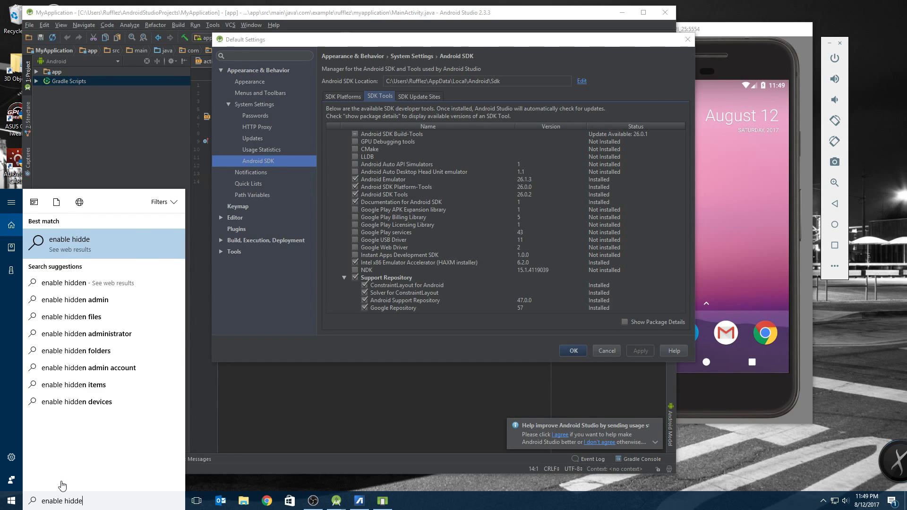
text(n folderds)
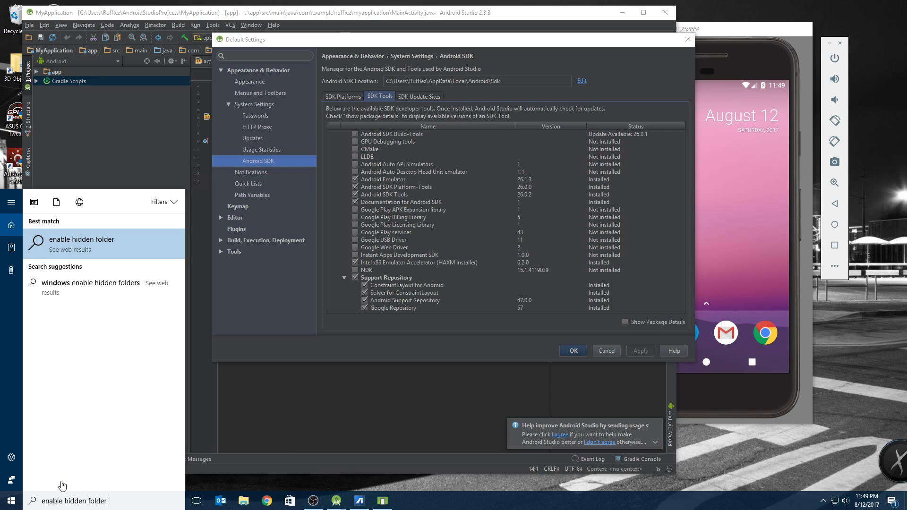
key(BackSpace)
key(BackSpace)
click(78, 244)
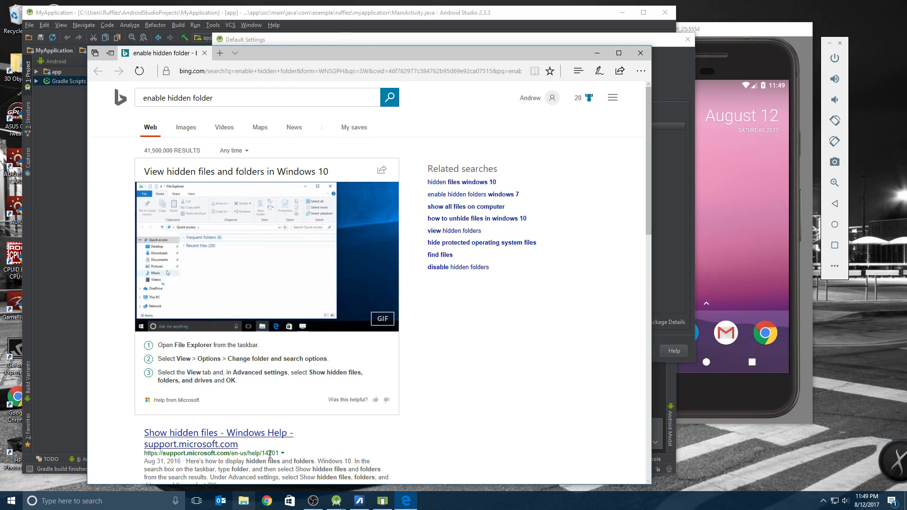
Open File Explorer, display its view options for hidden items, and go to Local Disk (C:).
key(super+e)
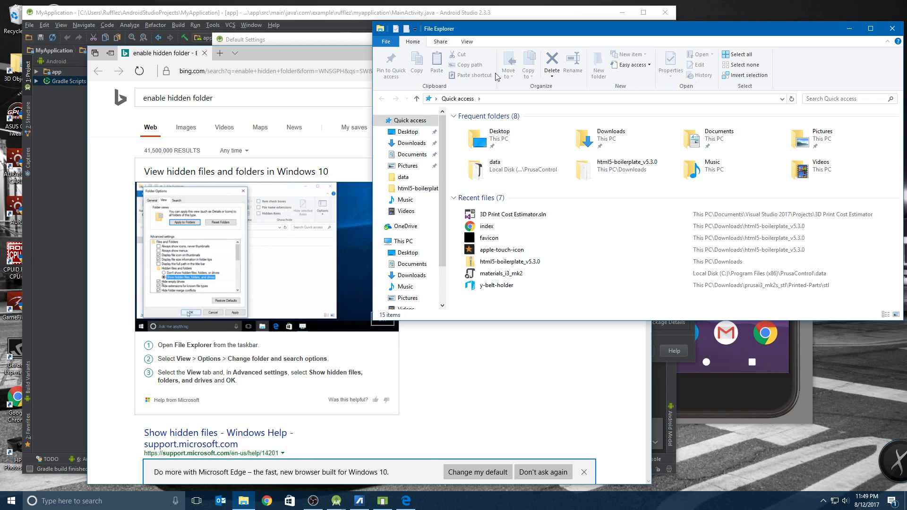
click(464, 44)
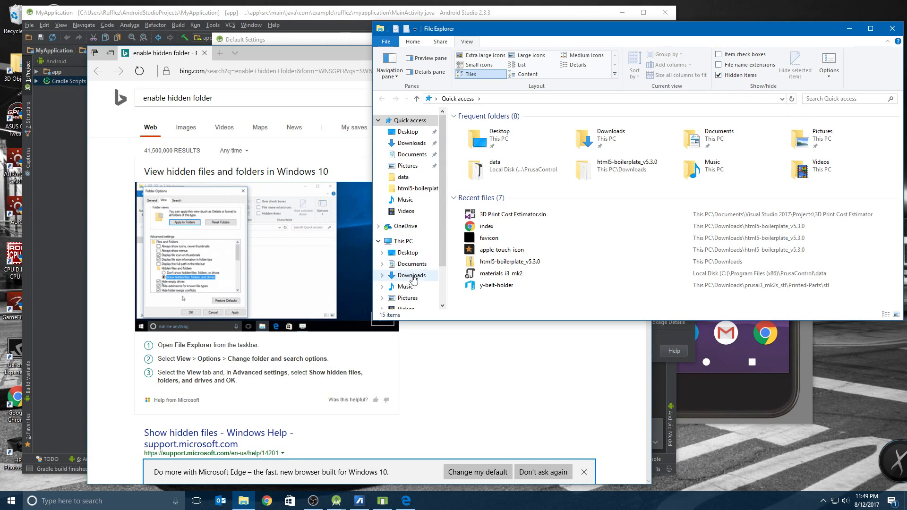
scroll(414, 279, down, 1)
click(418, 291)
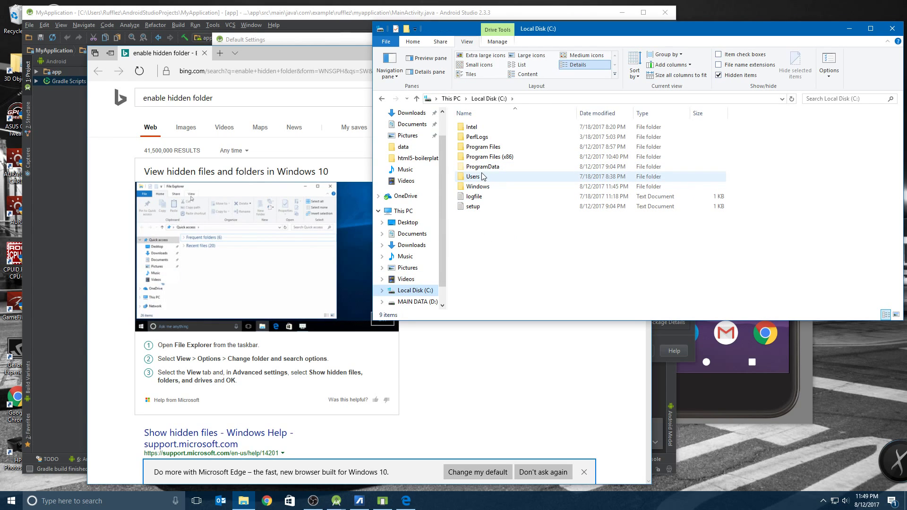
Close the browser with the hidden-folder results and open Users, the user's profile folder, and its AppData\Local\Android\sdk folder in File Explorer.
click(268, 60)
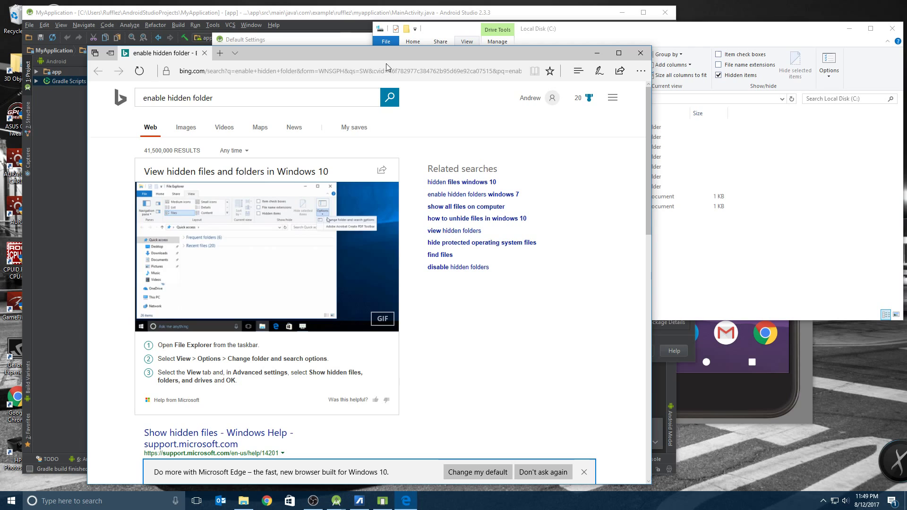
click(641, 54)
double_click(487, 177)
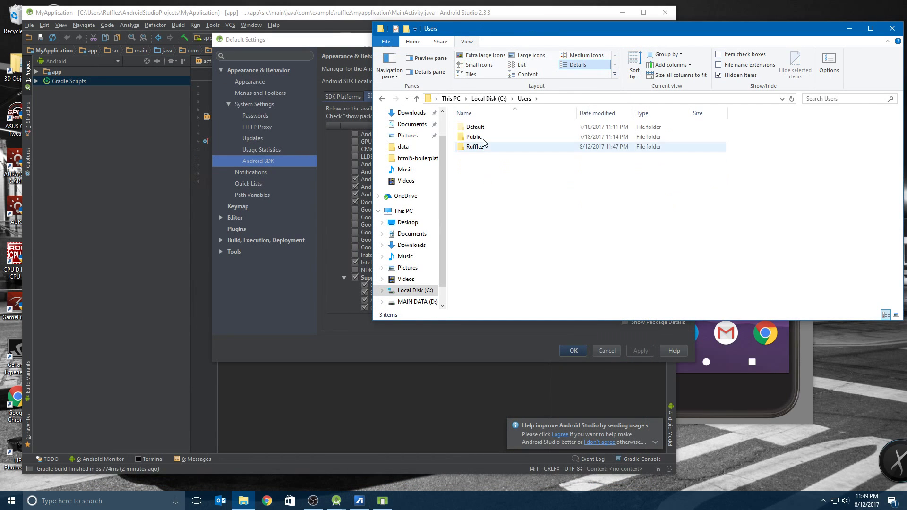
double_click(478, 148)
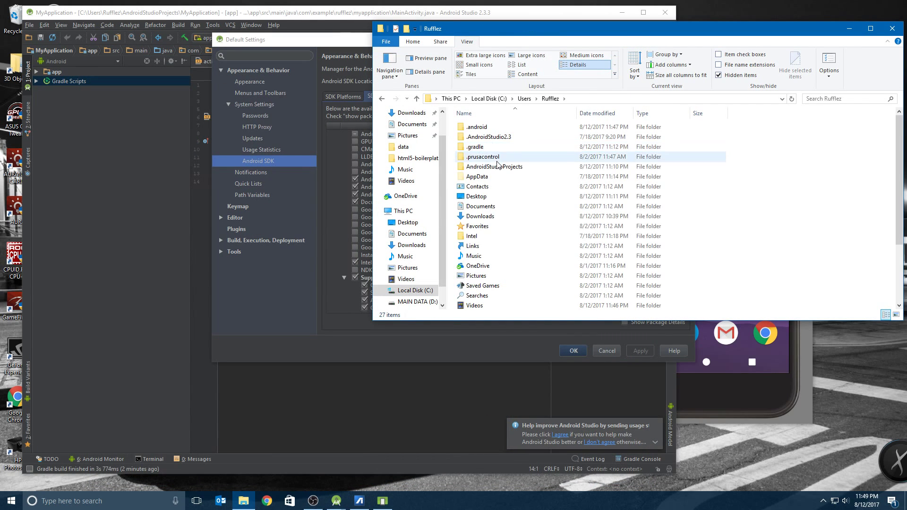
double_click(480, 177)
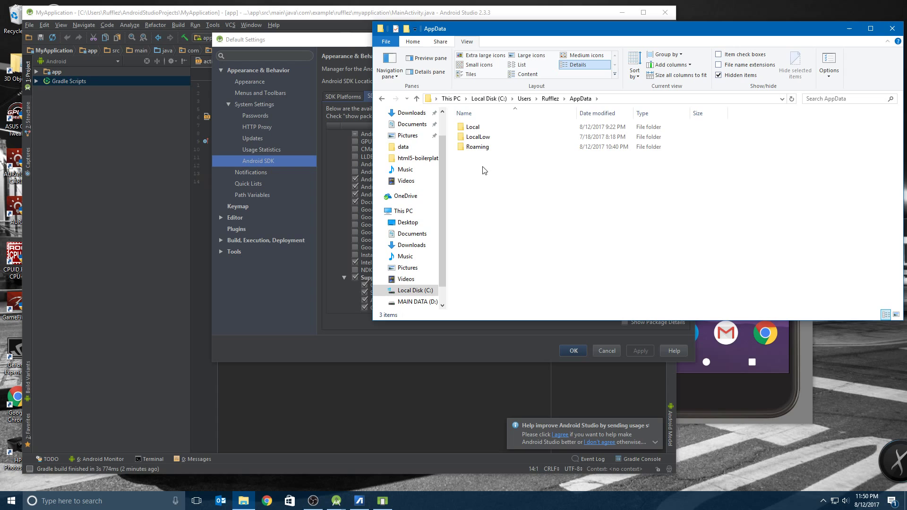
double_click(477, 127)
double_click(487, 138)
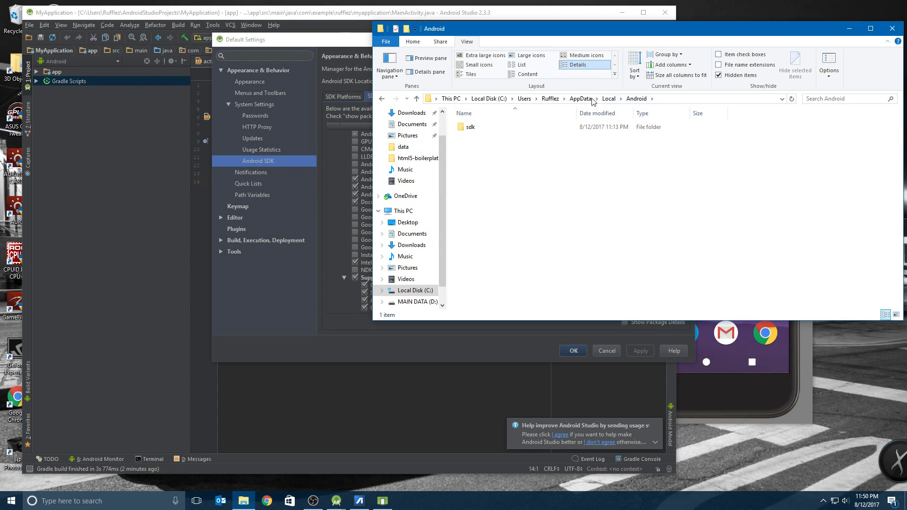
double_click(489, 128)
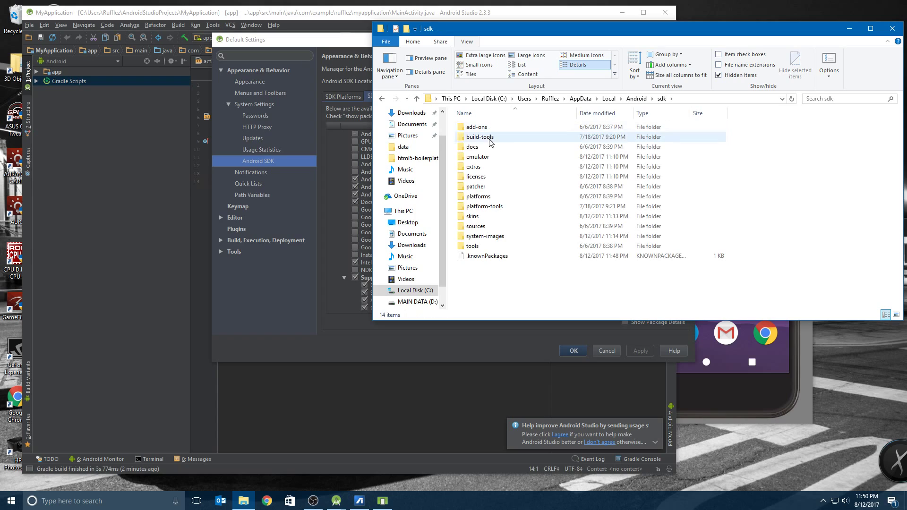
Open the extras\intel\Hardware_Accelerated_Execution_Manager folder inside the sdk folder to view the HAXM installer files.
double_click(485, 169)
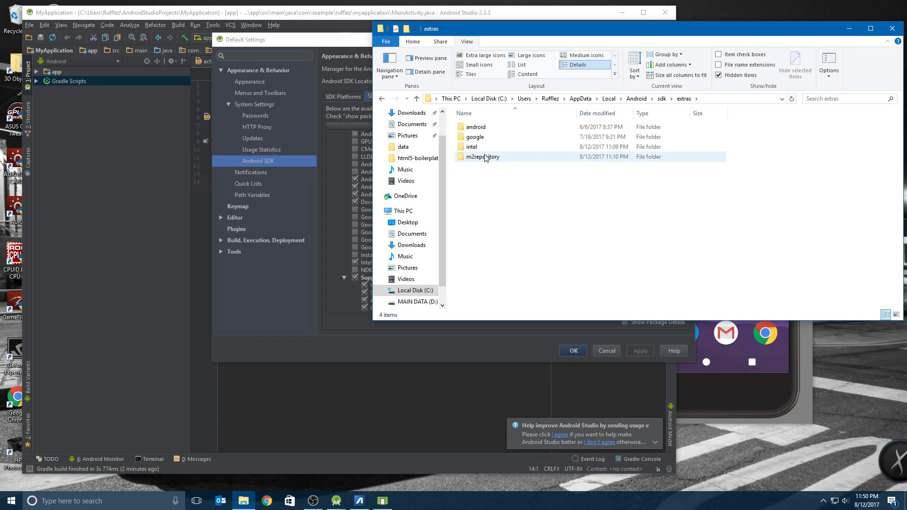
double_click(474, 150)
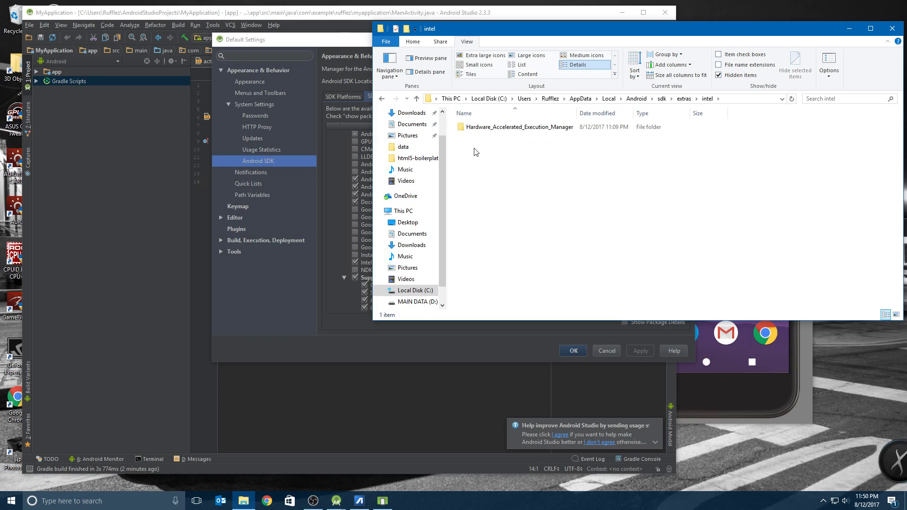
click(538, 130)
double_click(539, 128)
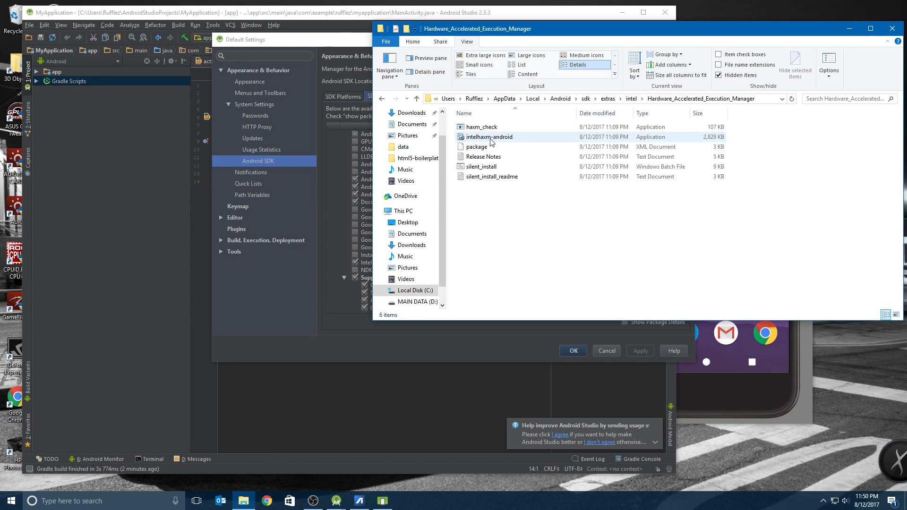
Go back up through the parent folders to the user's profile folder that contains AppData.
key(BackSpace)
key(BackSpace)
key(BackSpace)
key(BackSpace)
key(BackSpace)
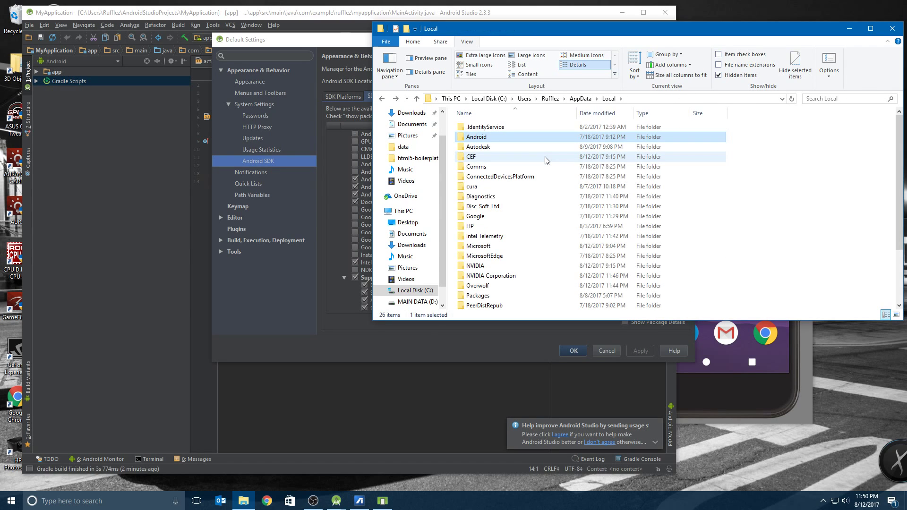
key(BackSpace)
key(BackSpace)
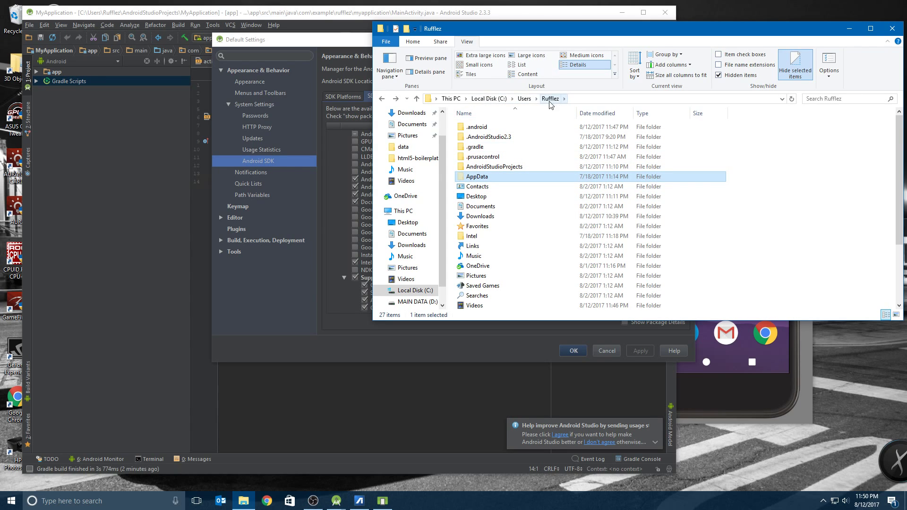
Reopen the sdk folder from the user's profile folder by way of AppData, Local and Android.
double_click(472, 180)
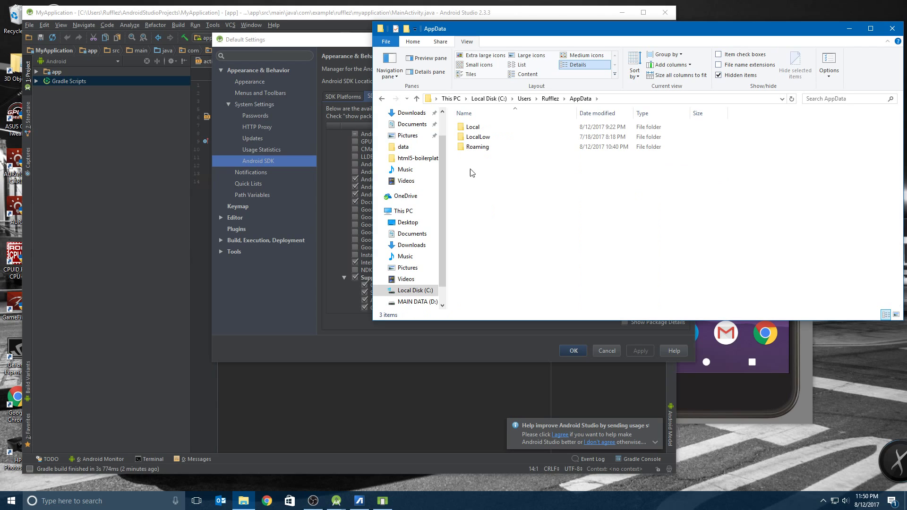
click(475, 129)
double_click(475, 129)
click(476, 137)
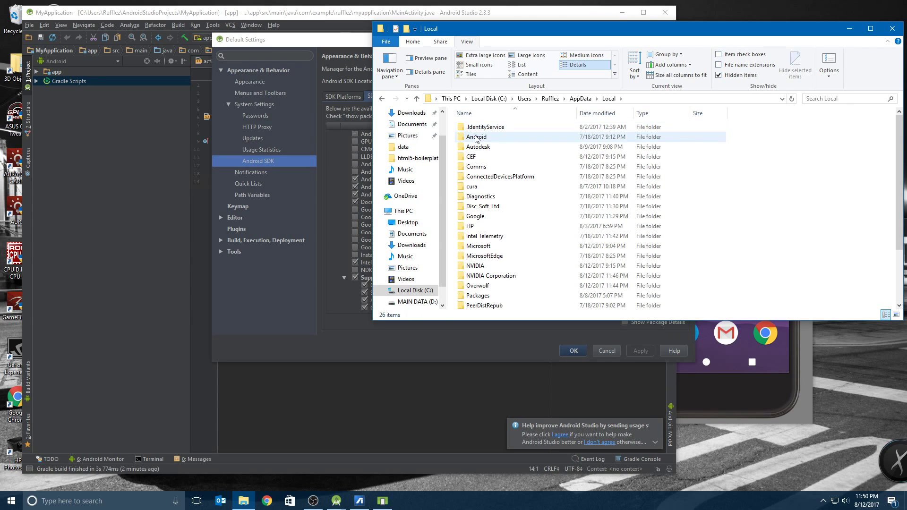
double_click(476, 137)
double_click(476, 135)
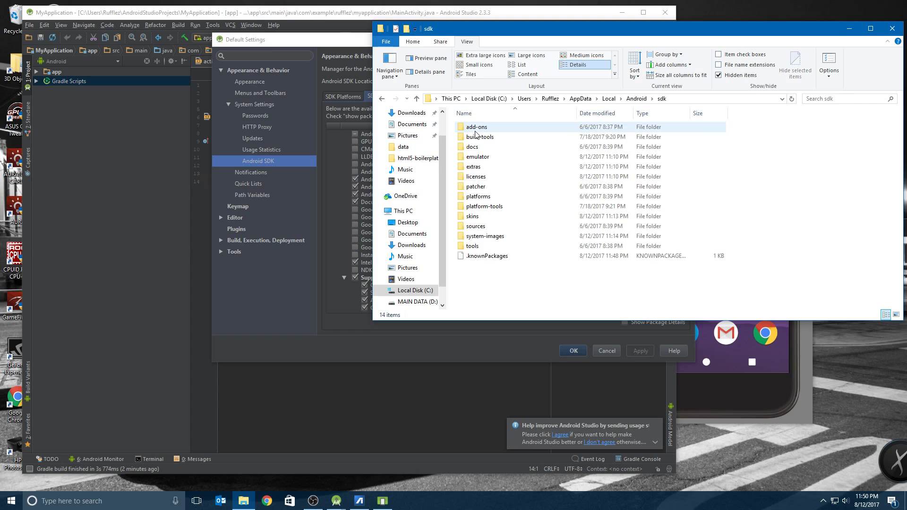
Go through extras and intel to the Hardware_Accelerated_Execution_Manager folder and examine its files, including haxm_check and intelhaxm-android.
double_click(474, 166)
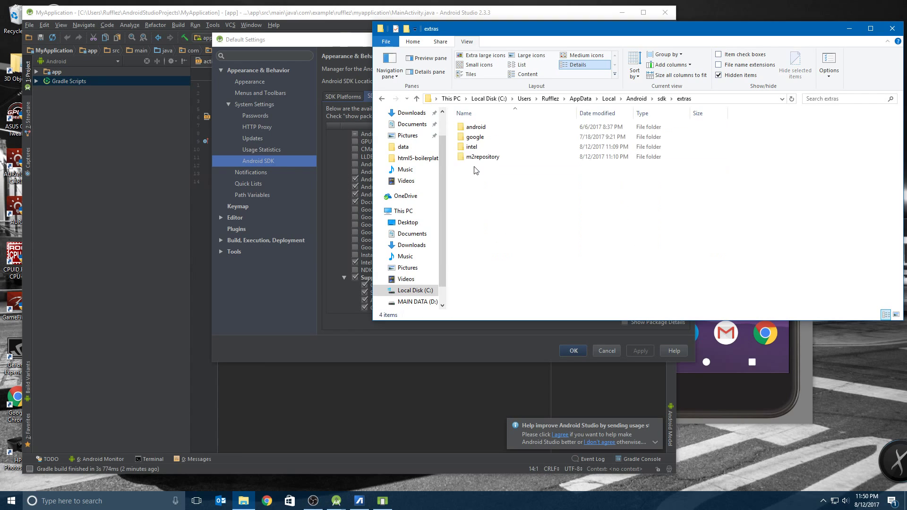
double_click(472, 147)
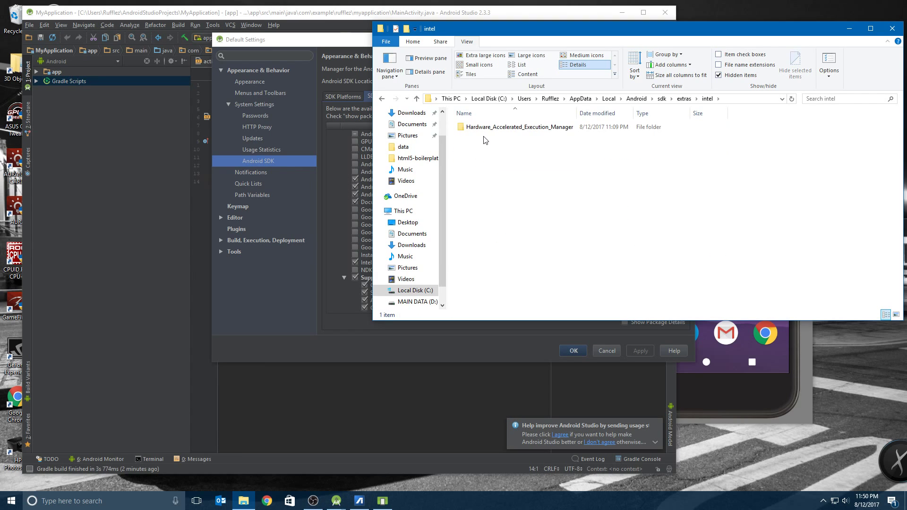
click(482, 128)
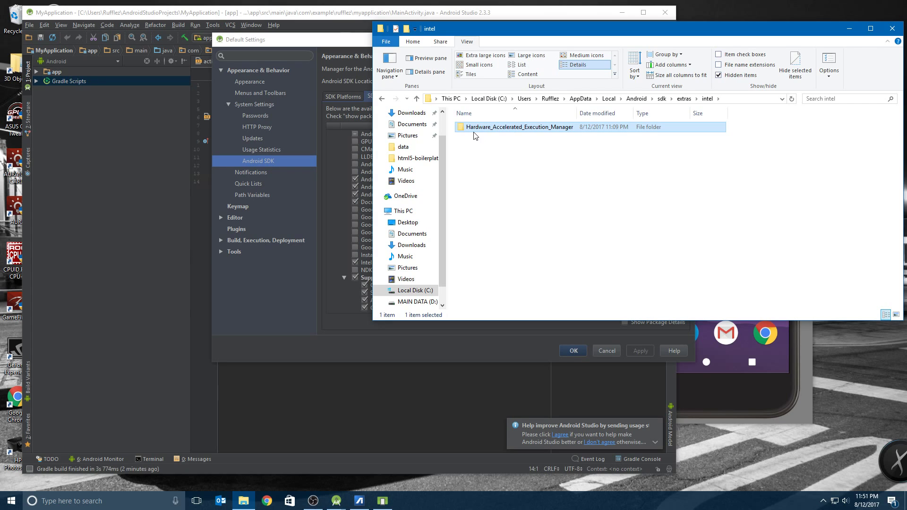
double_click(560, 135)
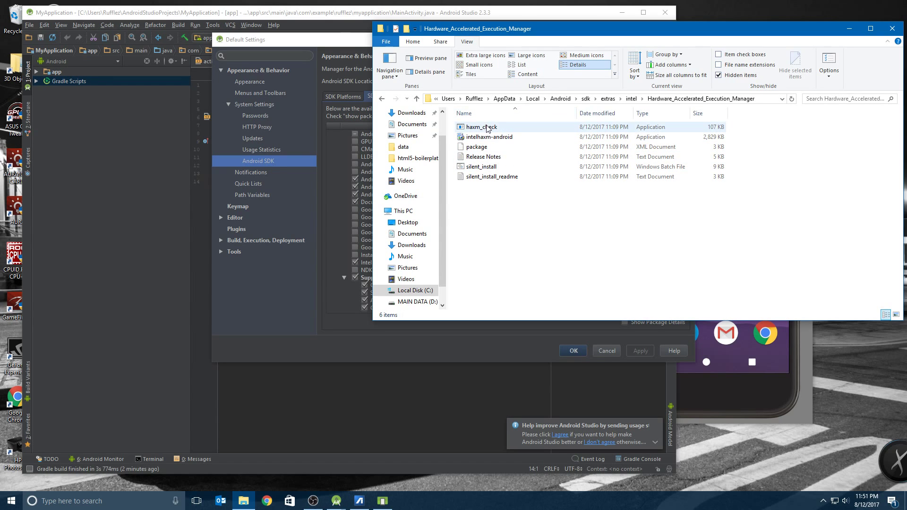
Close File Explorer and bring the Default Settings window with the Android SDK tools list to the front.
click(892, 30)
click(739, 166)
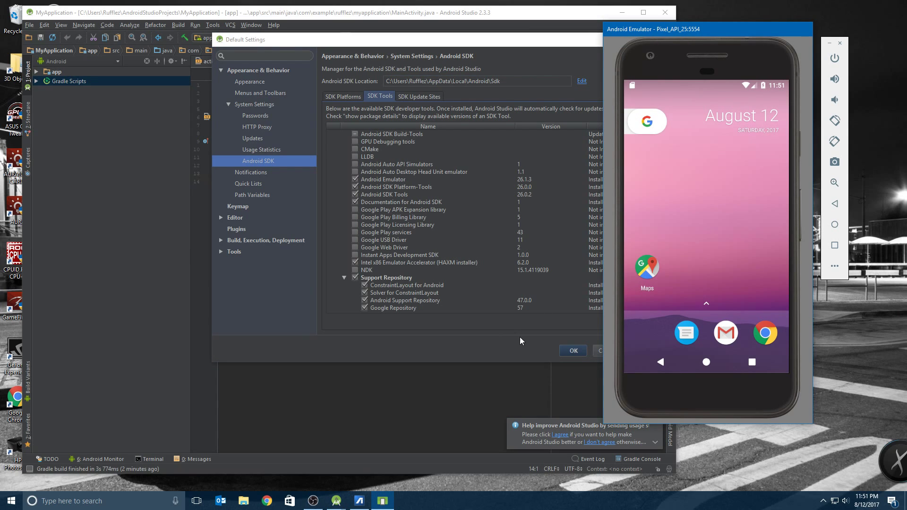
click(526, 47)
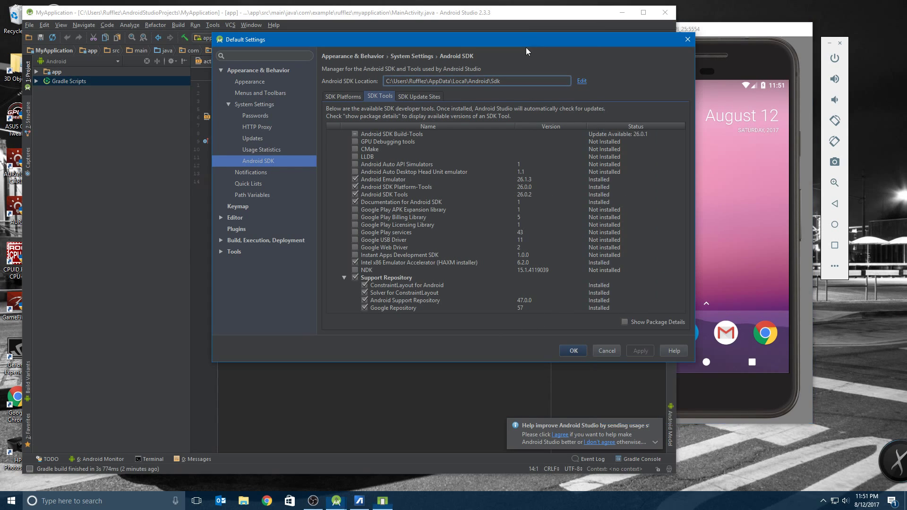